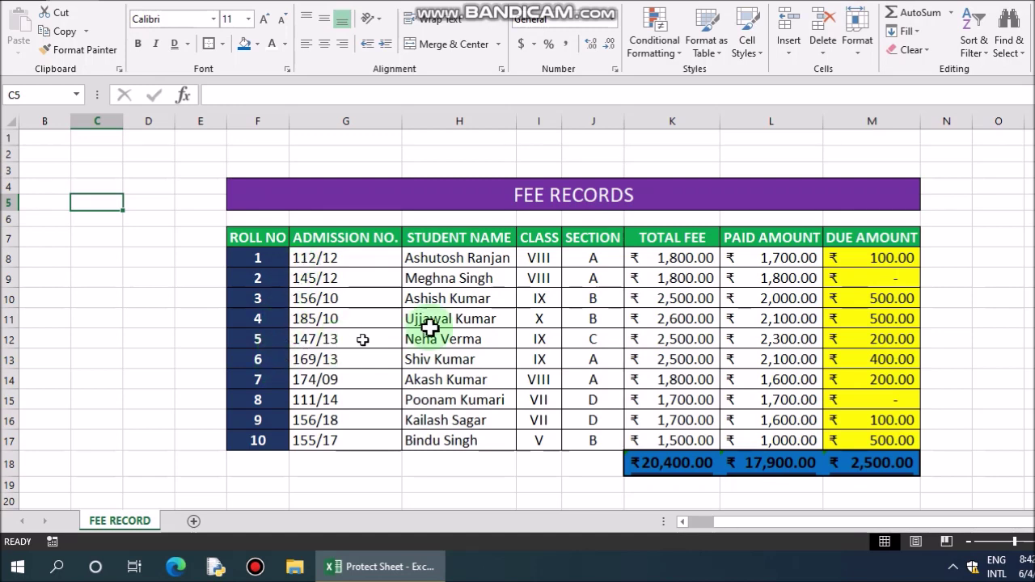
Step: Point out the TOTAL FEE, PAID AMOUNT and DUE AMOUNT column headings
click(669, 239)
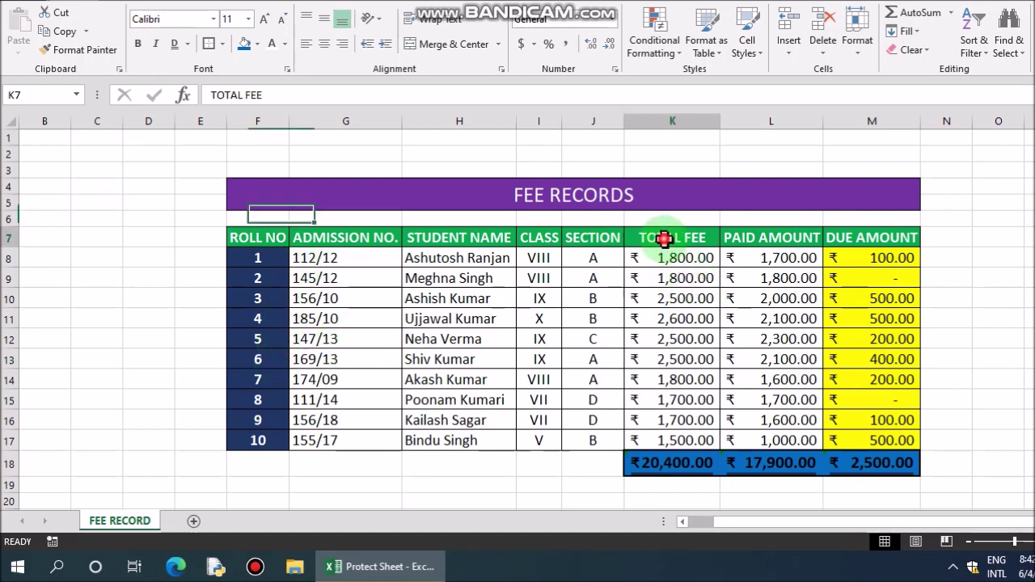
click(769, 236)
click(863, 232)
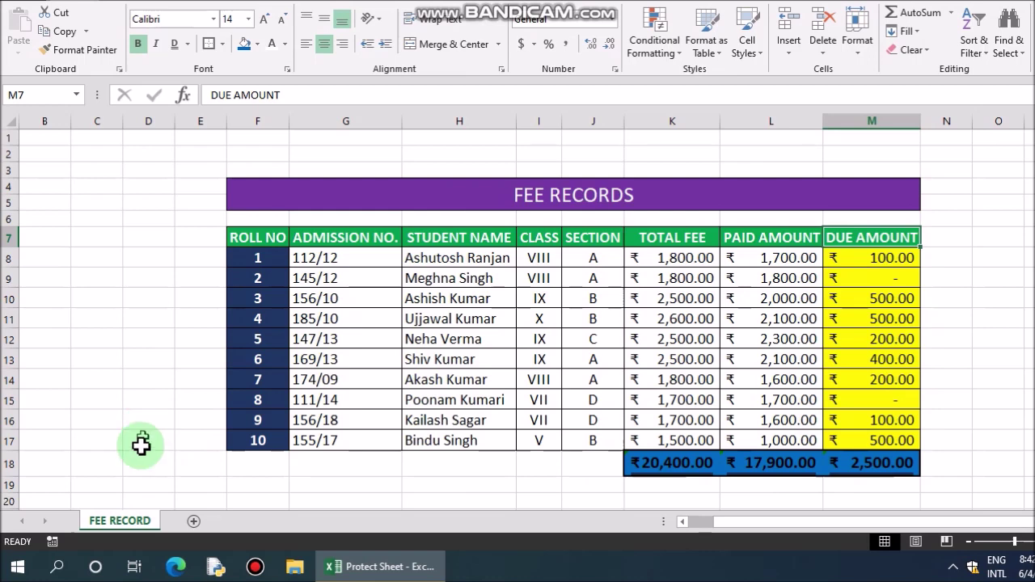
Step: Open Protect Sheet for the FEE RECORD tab and move the dialog up over the table
click(120, 532)
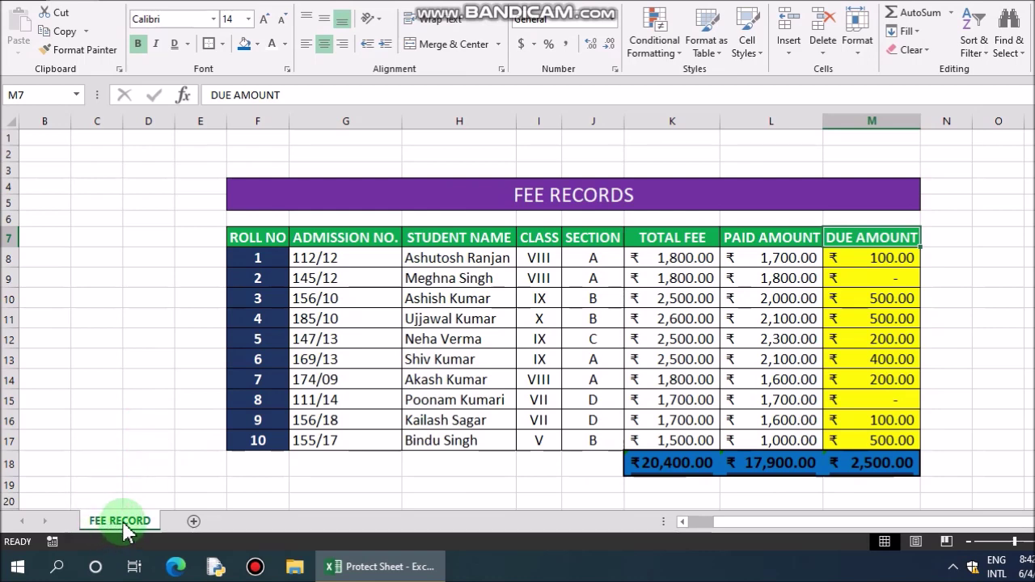
right_click(123, 521)
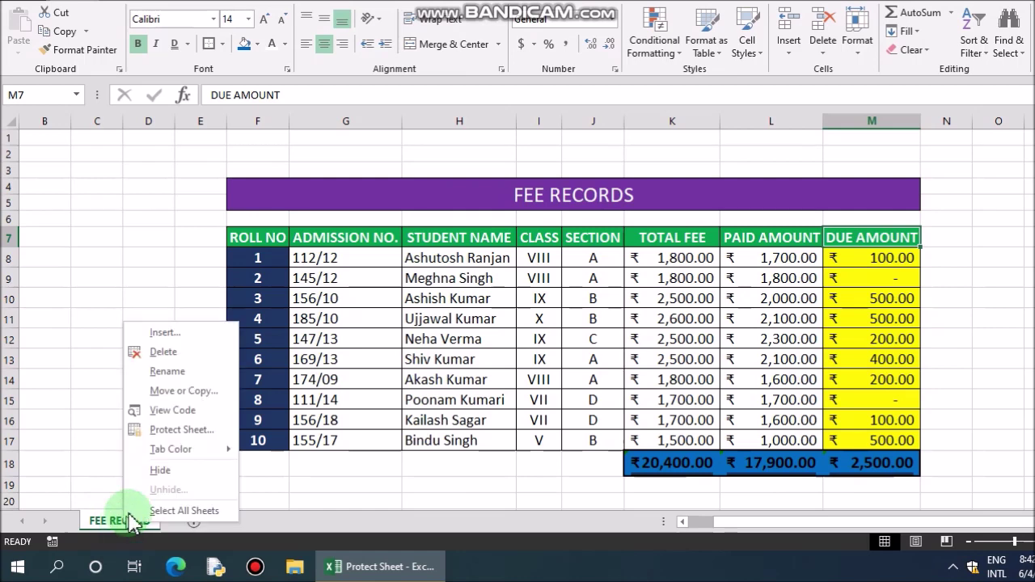
click(194, 429)
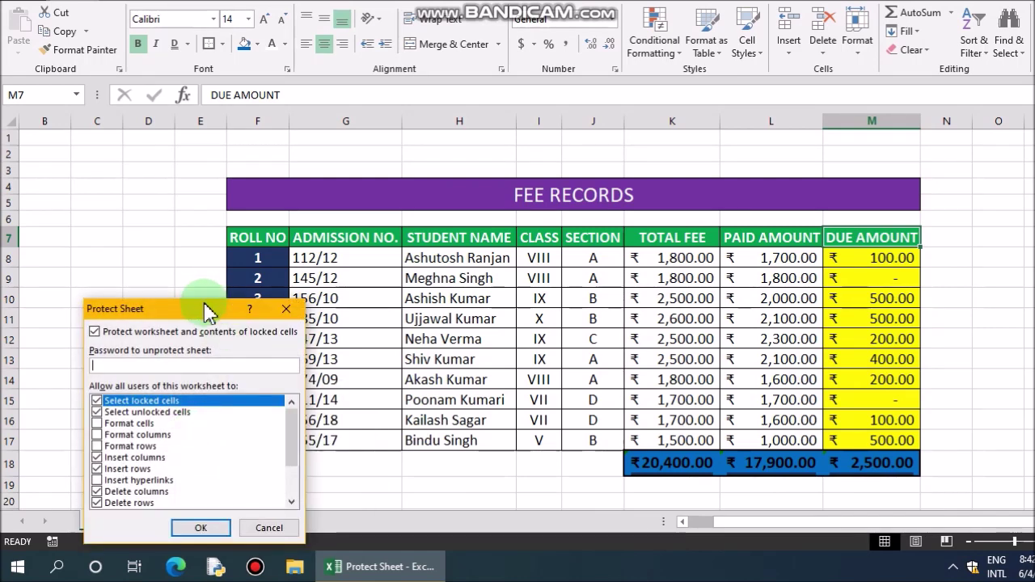
drag(218, 305, 500, 154)
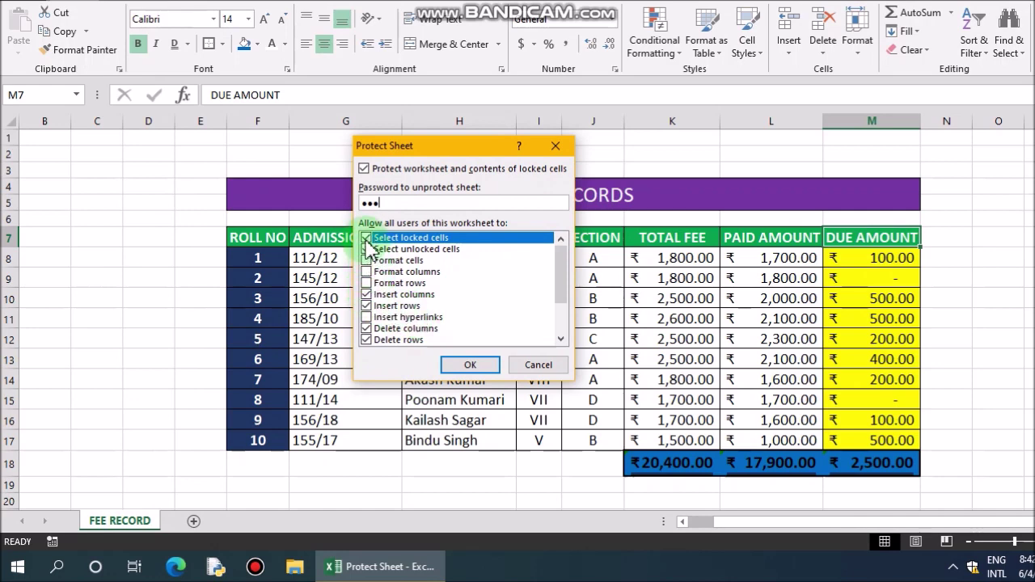
Step: Untick format columns, insert columns/rows/hyperlinks and delete columns/rows, leaving only cell selection allowed
click(369, 272)
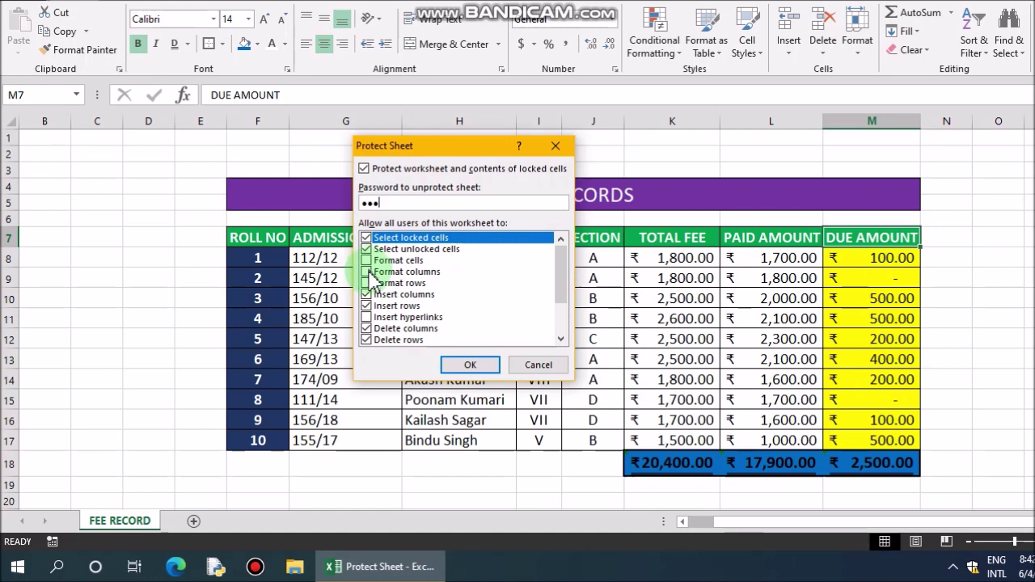
click(367, 296)
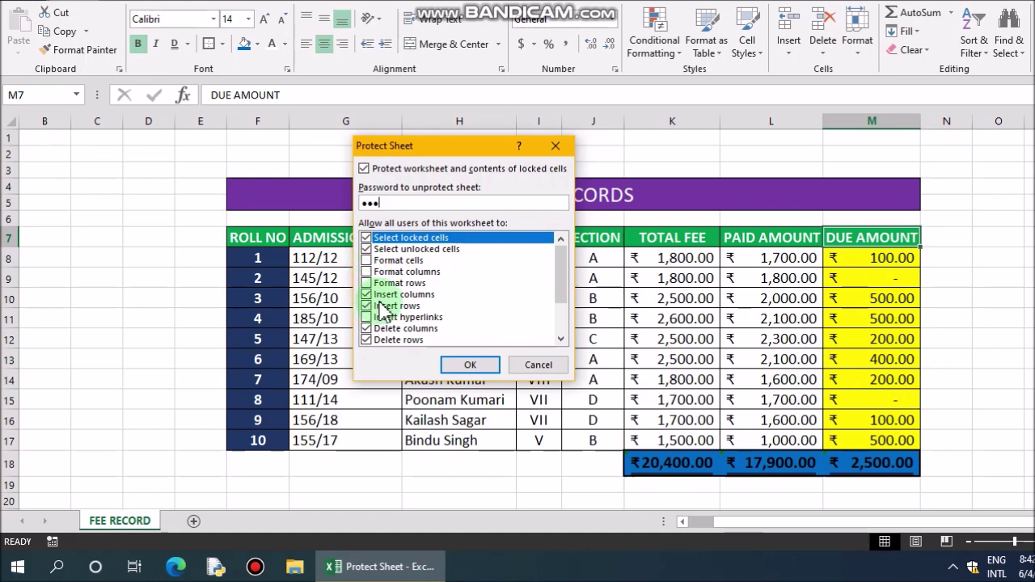
click(368, 306)
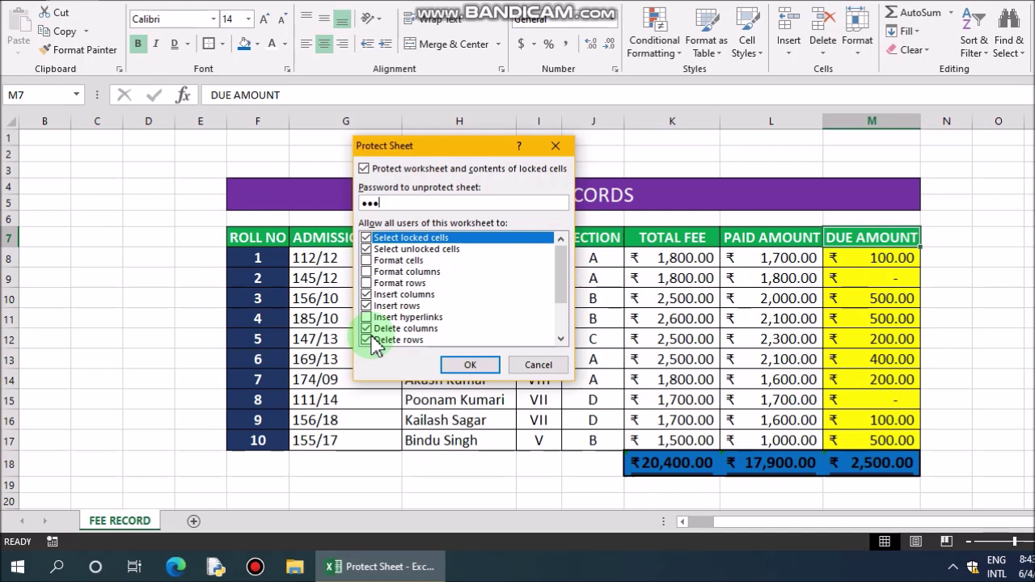
click(367, 296)
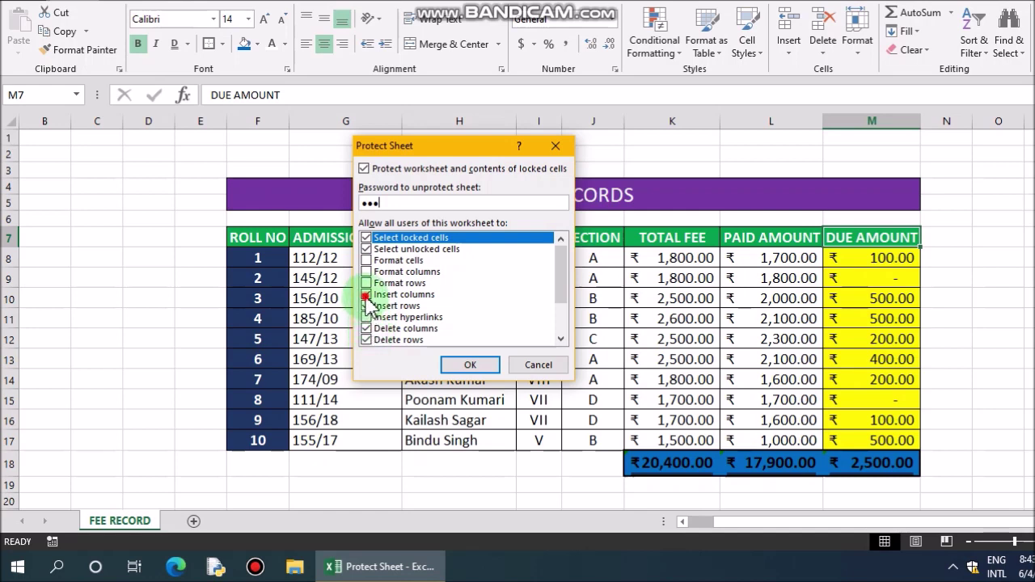
click(367, 306)
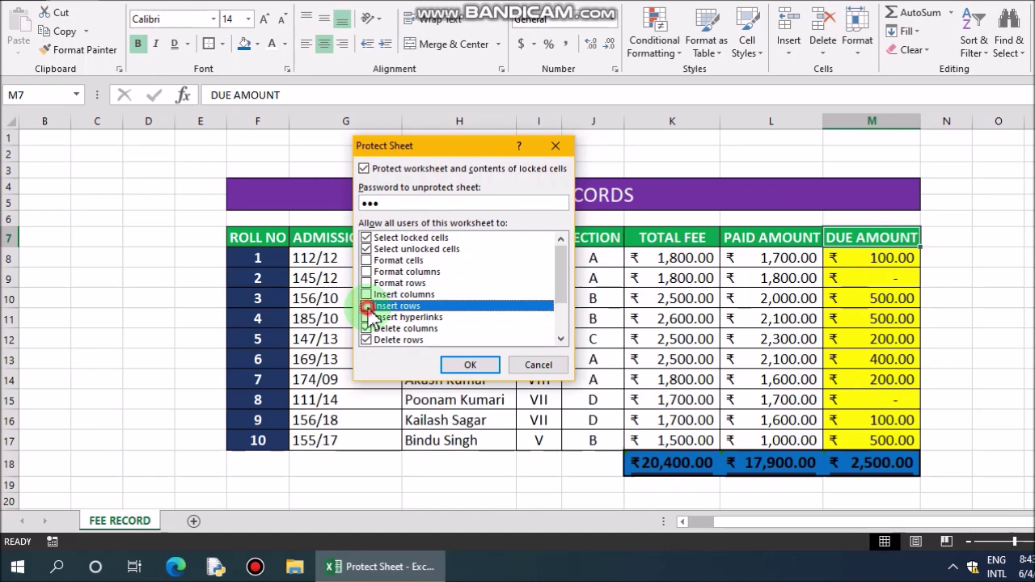
click(367, 318)
click(366, 329)
click(367, 341)
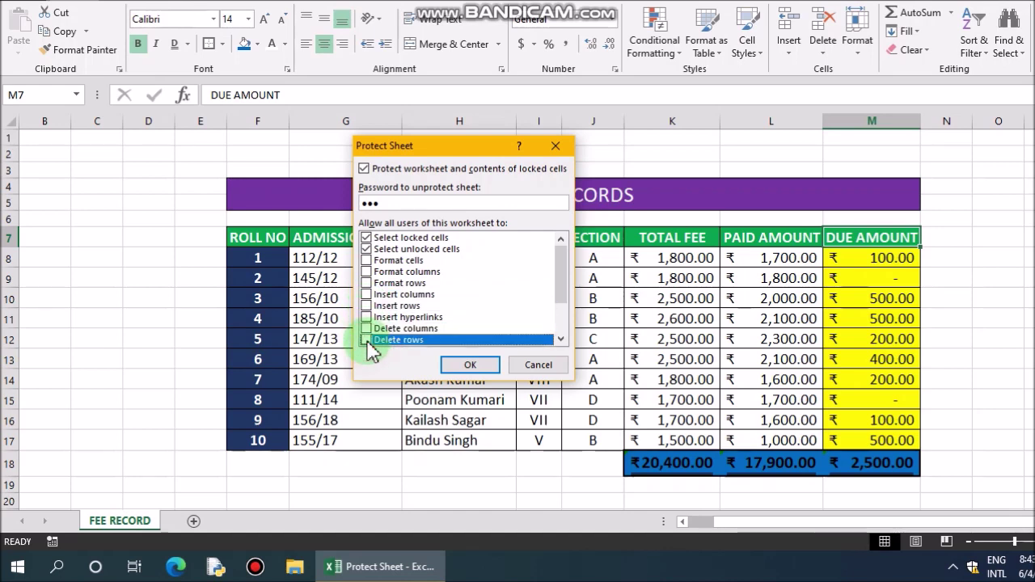
Step: Apply the protection and confirm the password to lock the FEE RECORD sheet
click(469, 366)
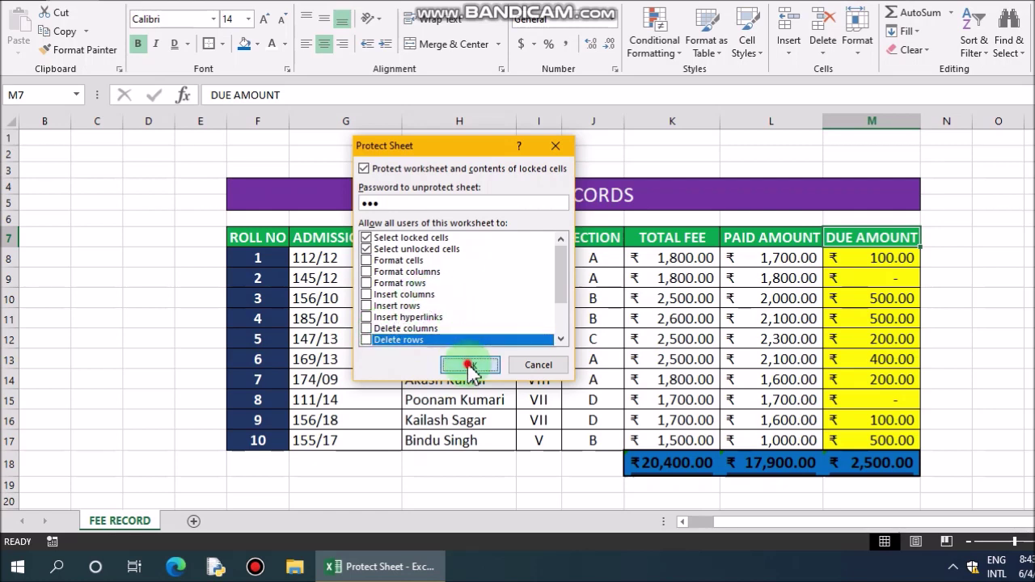
click(202, 362)
drag(204, 368, 445, 194)
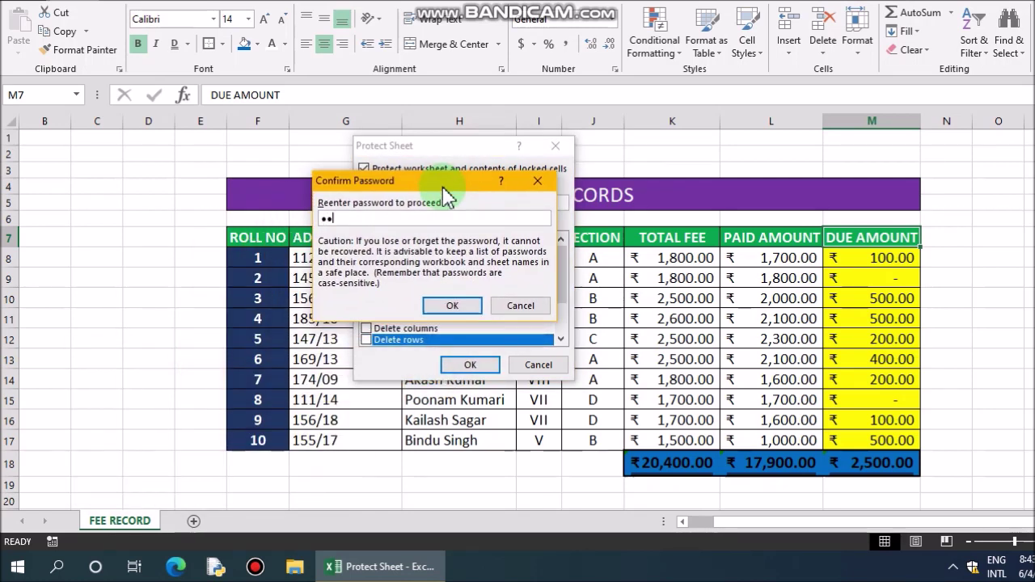
click(455, 305)
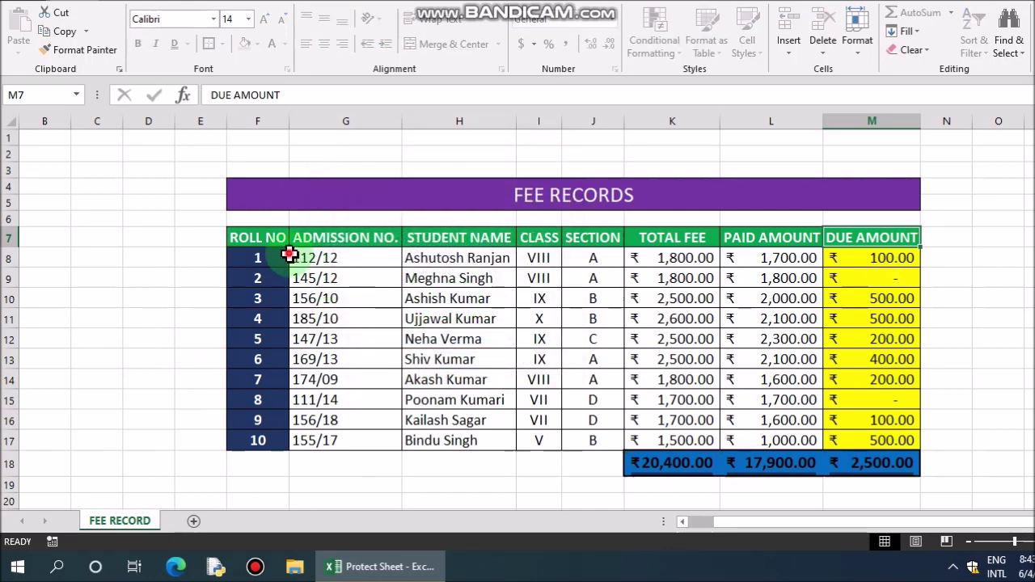
click(283, 260)
click(360, 275)
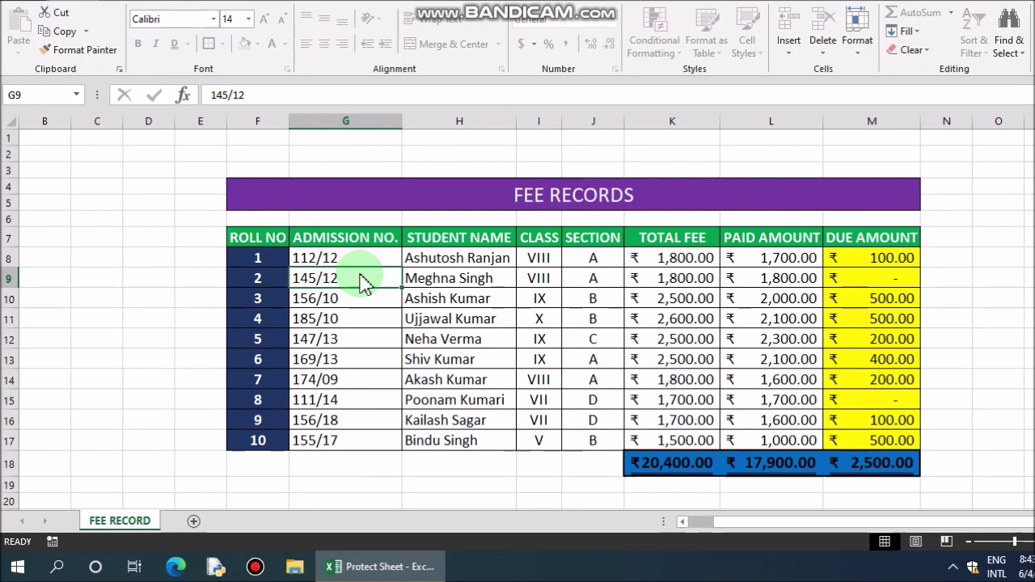
double_click(361, 278)
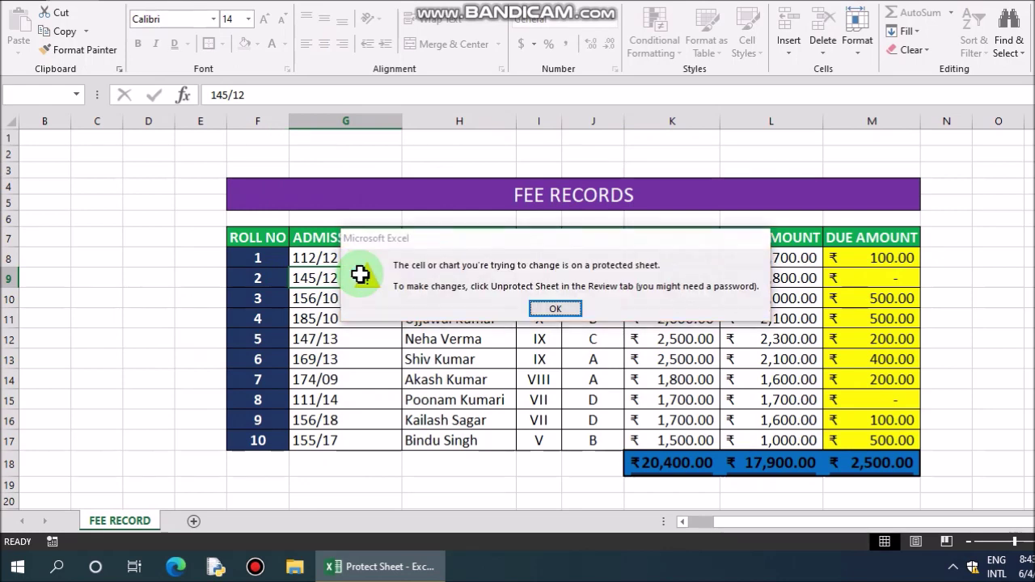
key(Return)
click(607, 319)
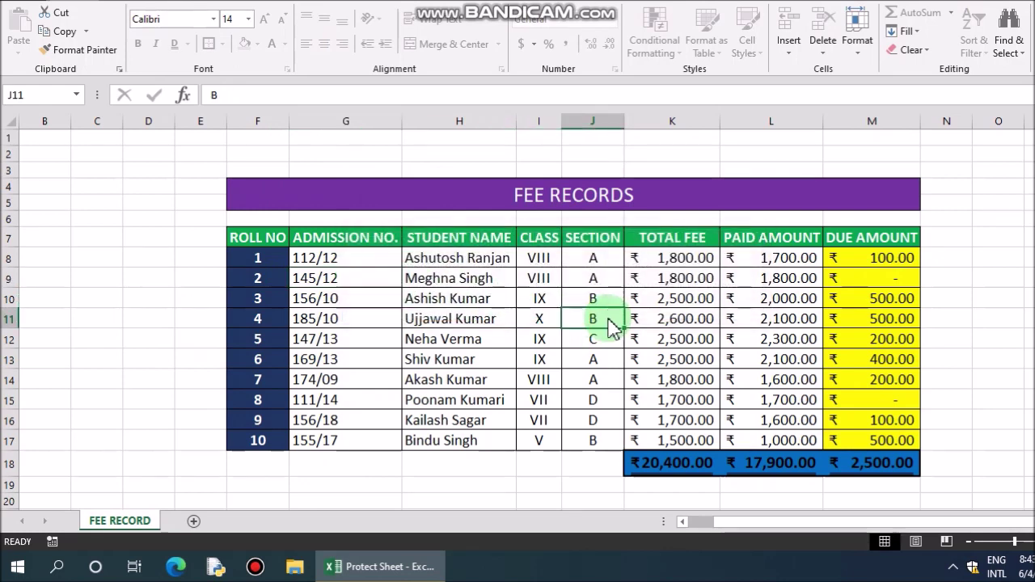
double_click(608, 318)
click(556, 312)
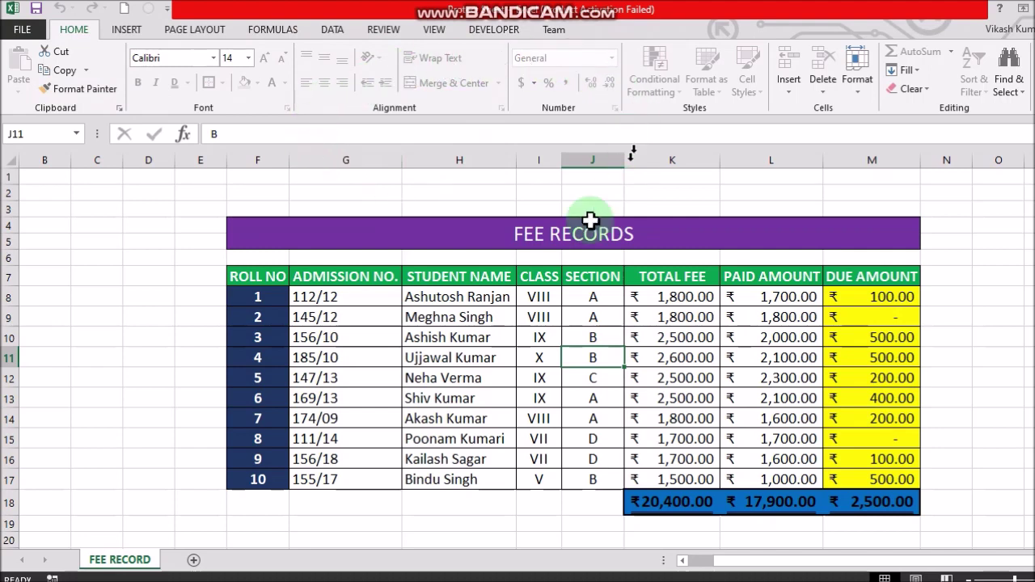
Step: Confirm column Delete is disabled, then select cell H11 and open Home > Format to find Unprotect Sheet
right_click(361, 160)
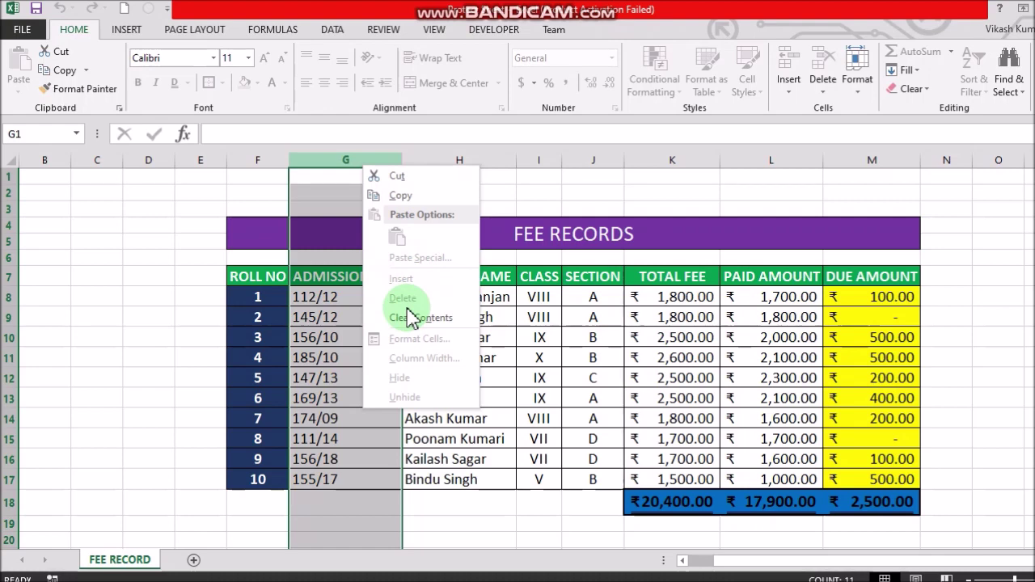
click(568, 289)
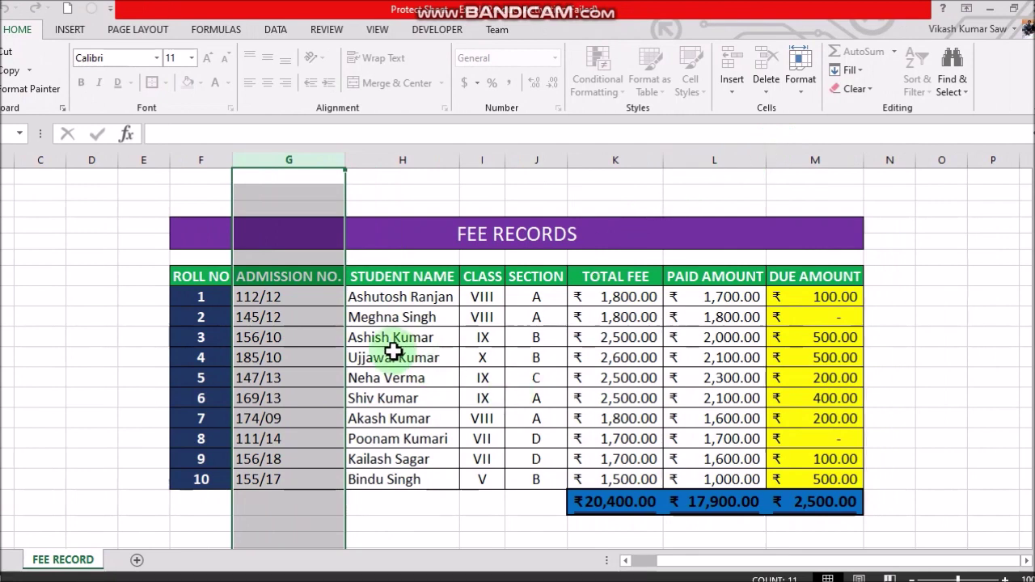
click(394, 351)
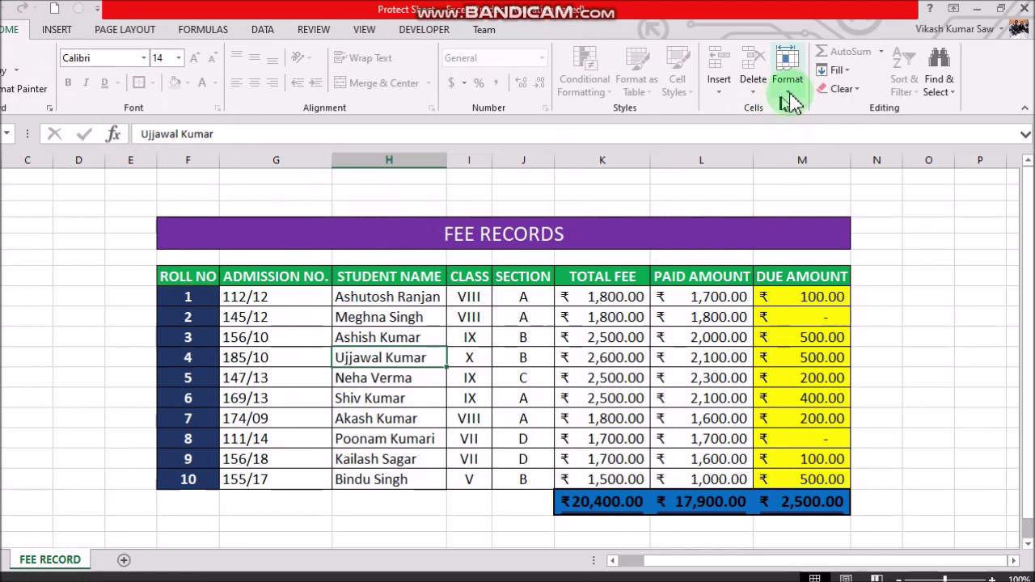
click(790, 93)
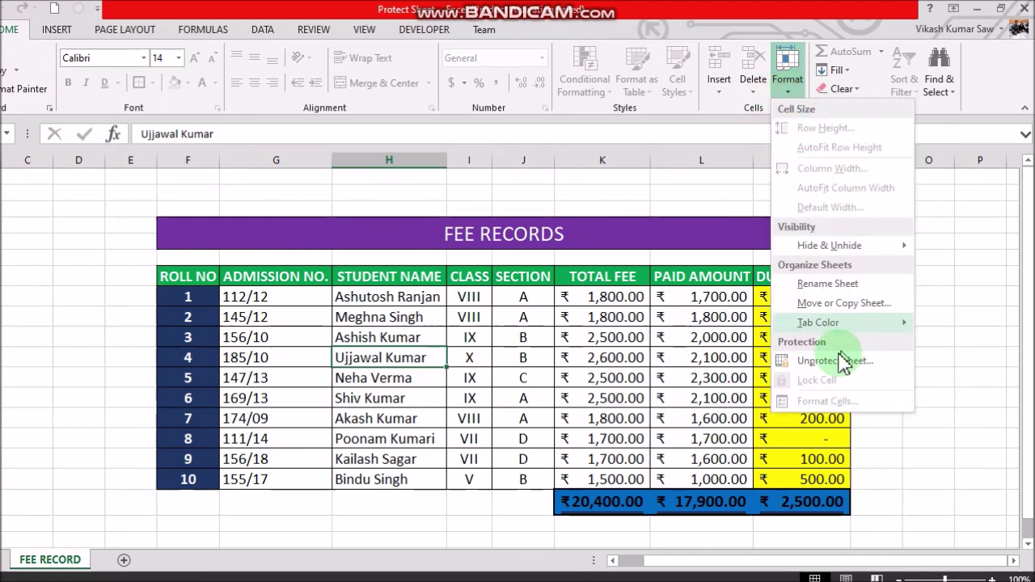
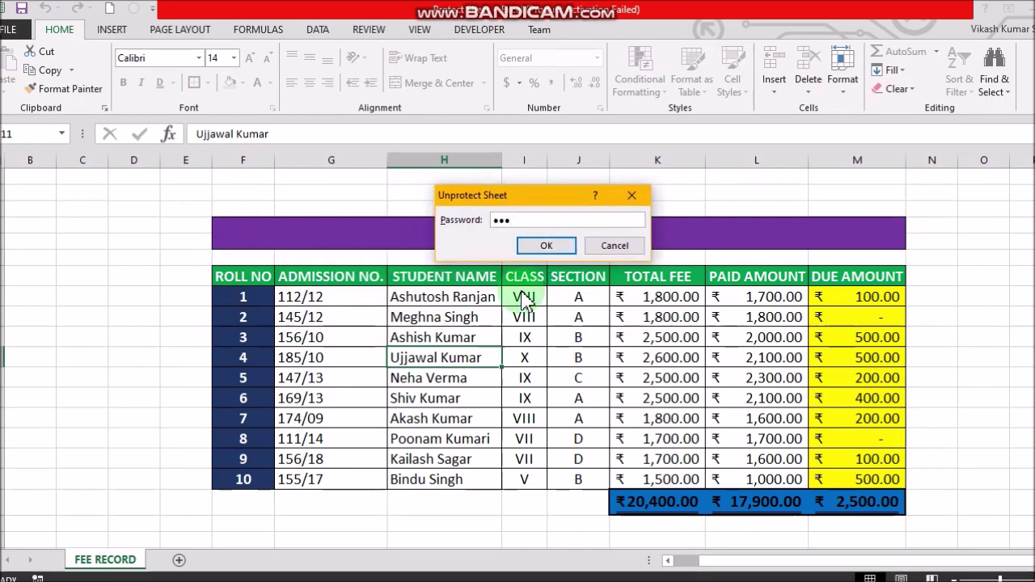
Step: Confirm the entered password to unprotect the FEE RECORD sheet
click(550, 244)
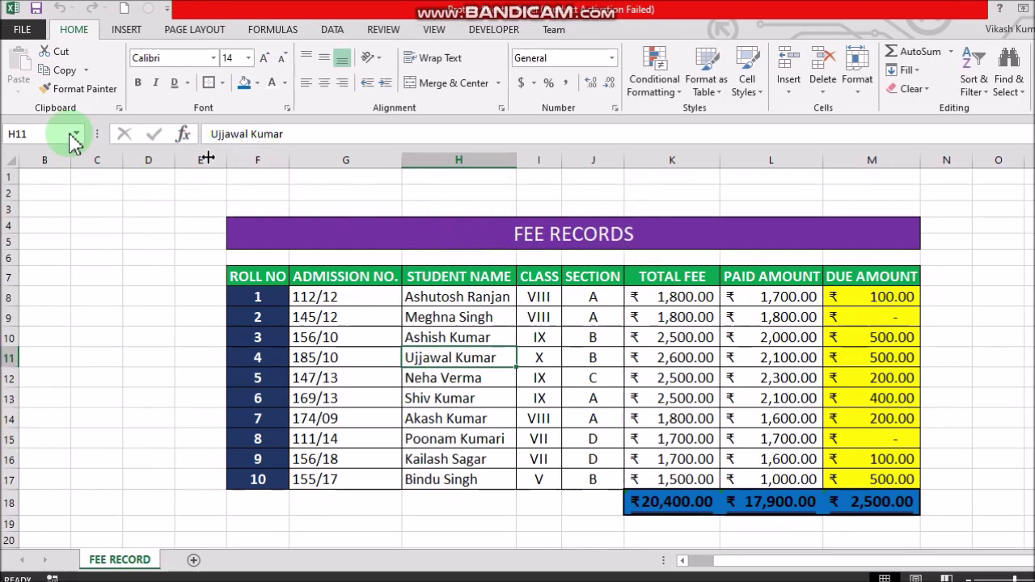
Step: Protect the current FEE RECORD sheet via File > Info > Protect Workbook, confirming the password
click(22, 29)
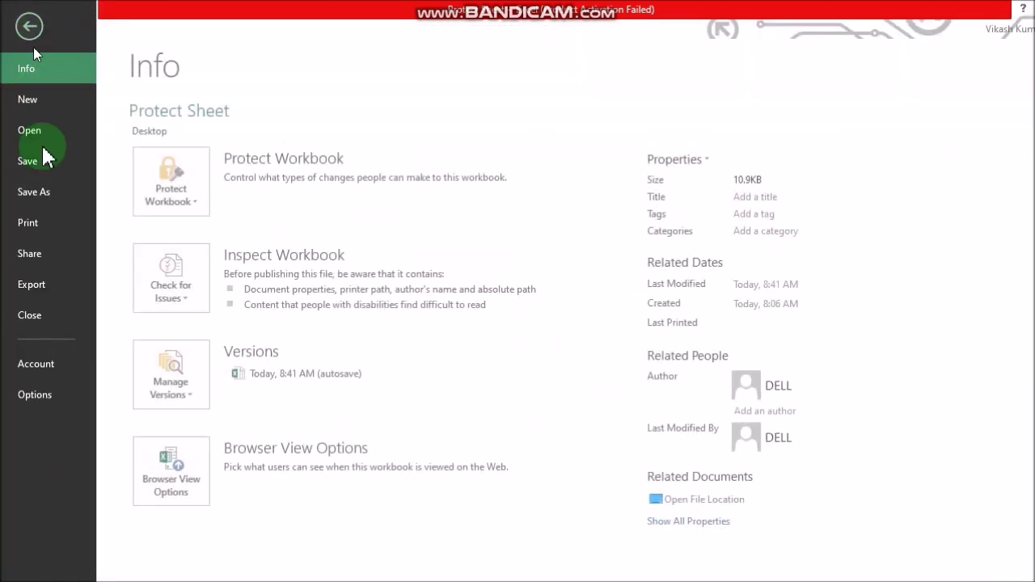
click(197, 205)
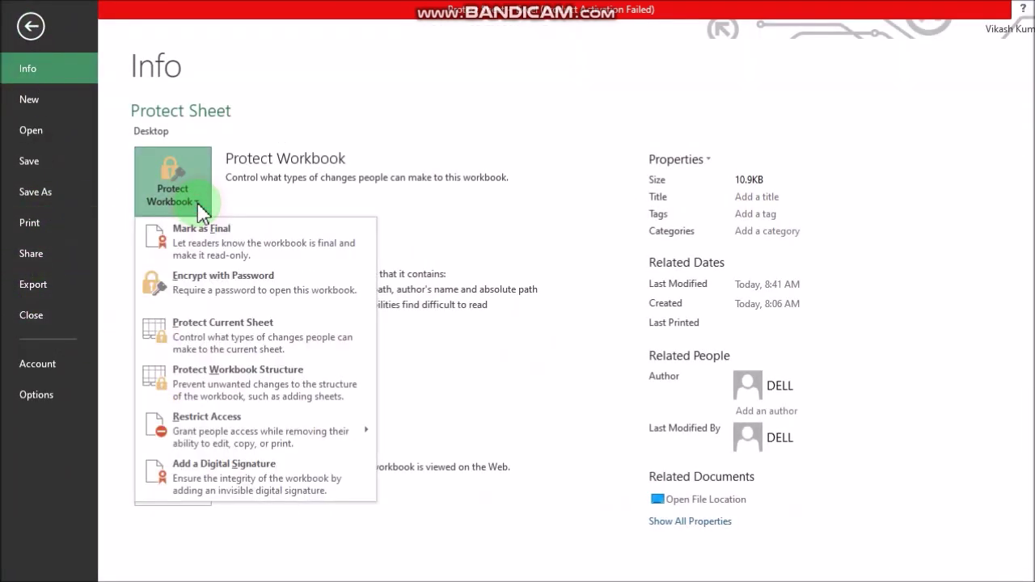
click(245, 346)
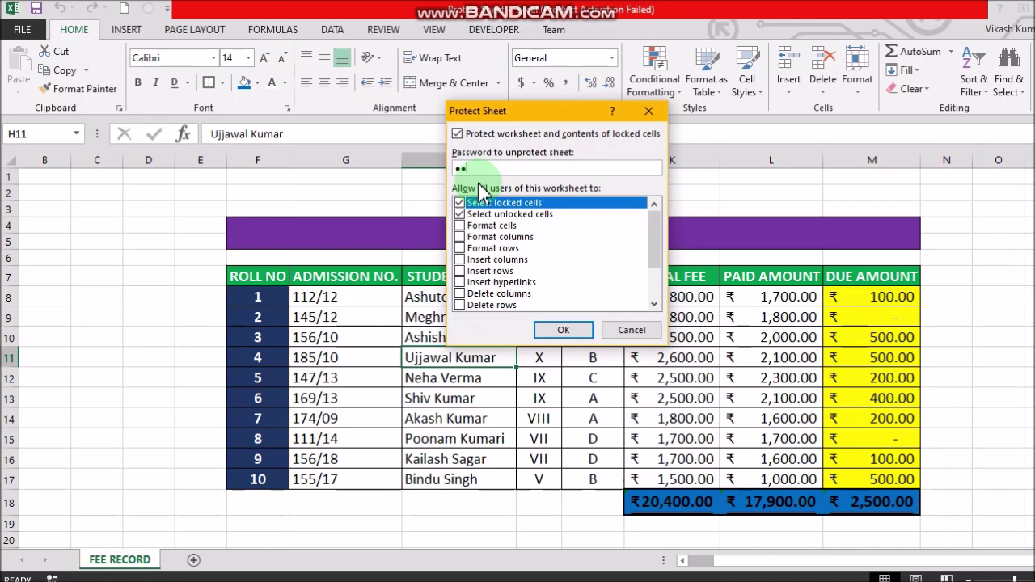
click(560, 333)
text(123)
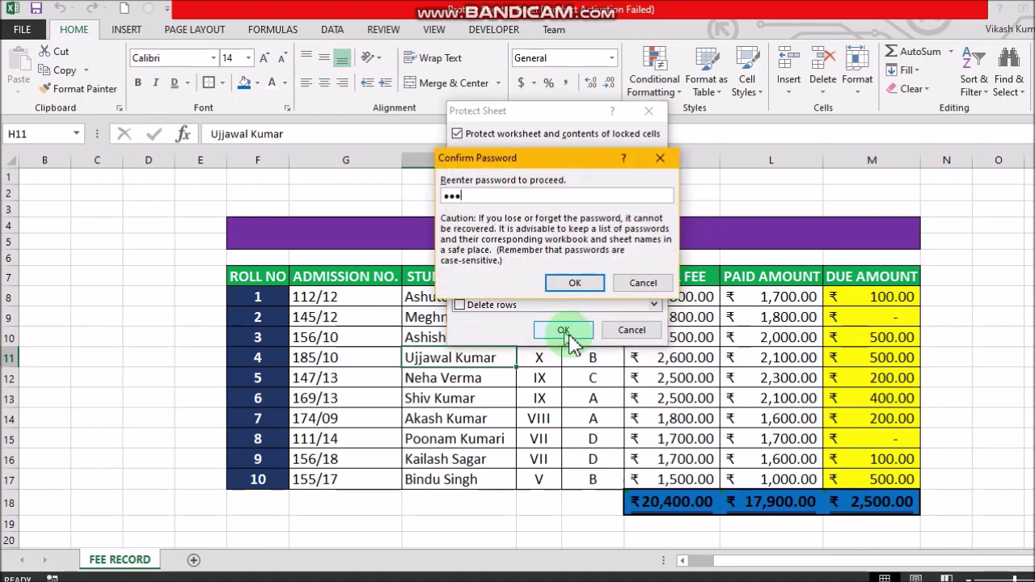
click(576, 284)
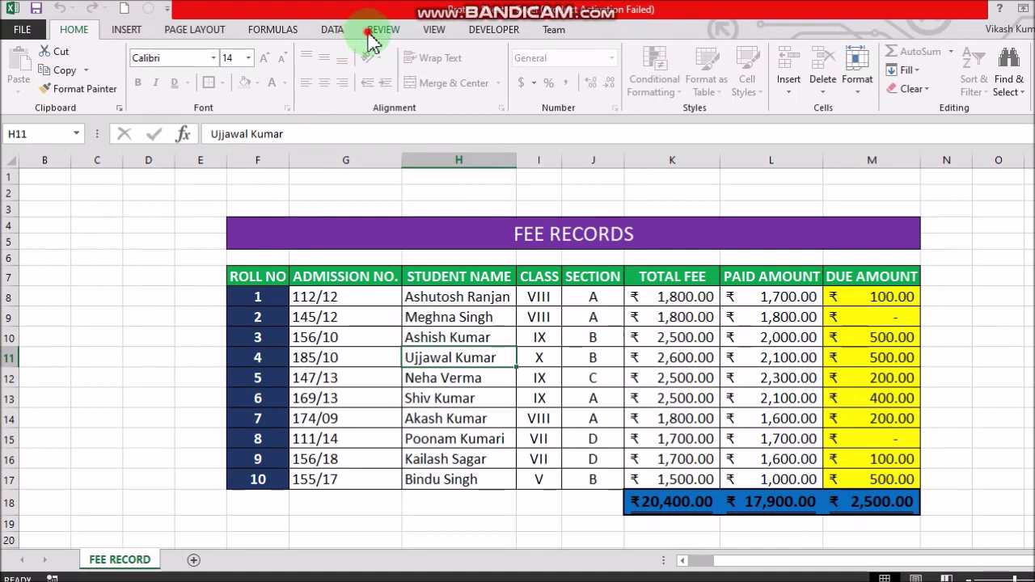
Step: Unprotect the FEE RECORD sheet with Review > Unprotect Sheet, supplying the sheet password
click(368, 30)
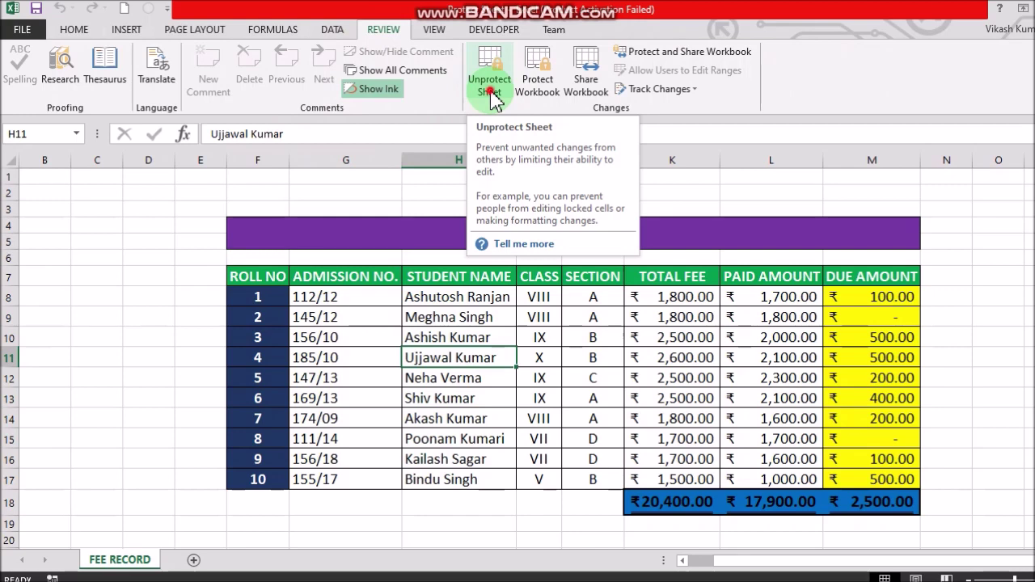
click(491, 95)
text(123)
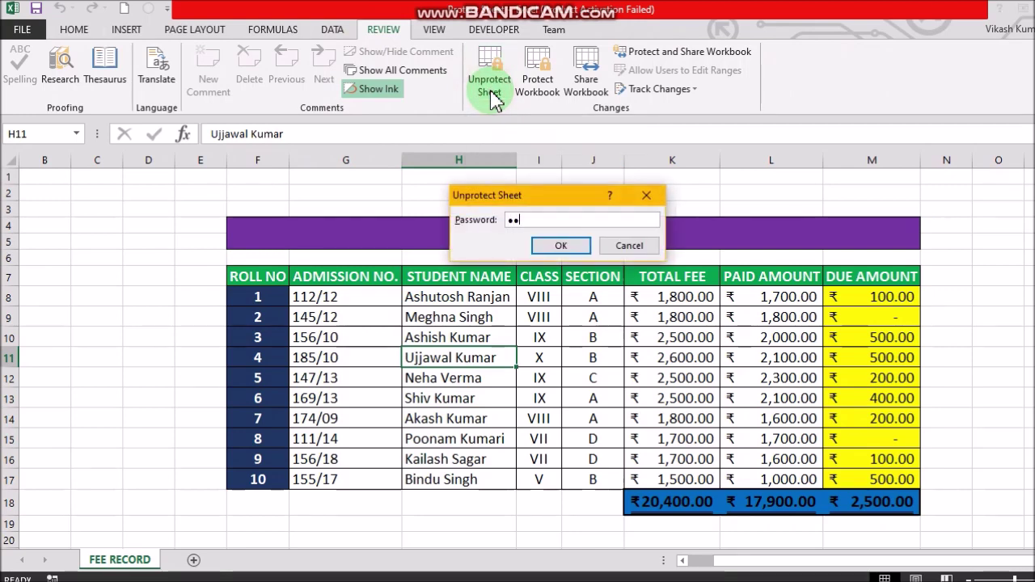
key(Return)
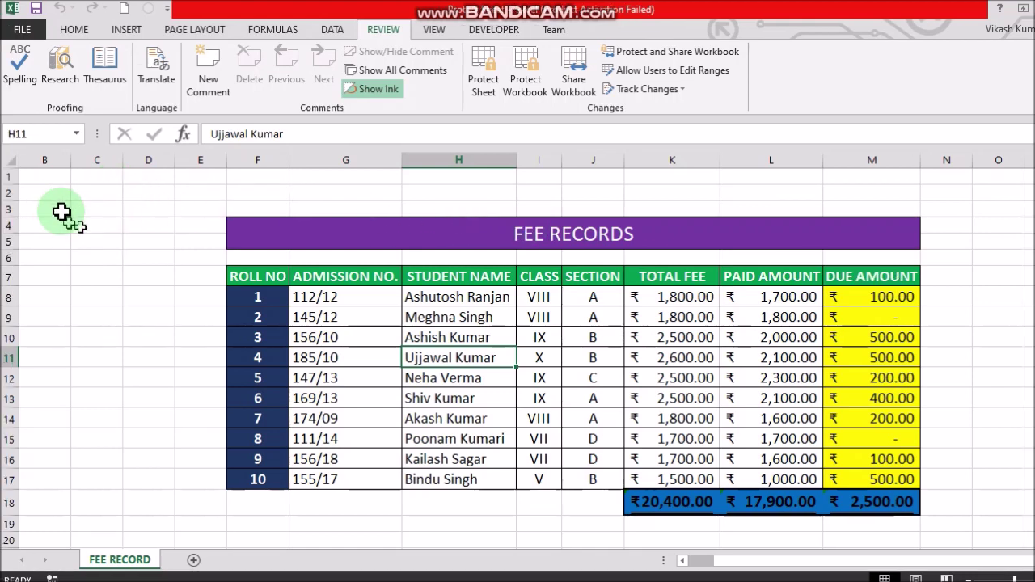
drag(41, 178, 618, 536)
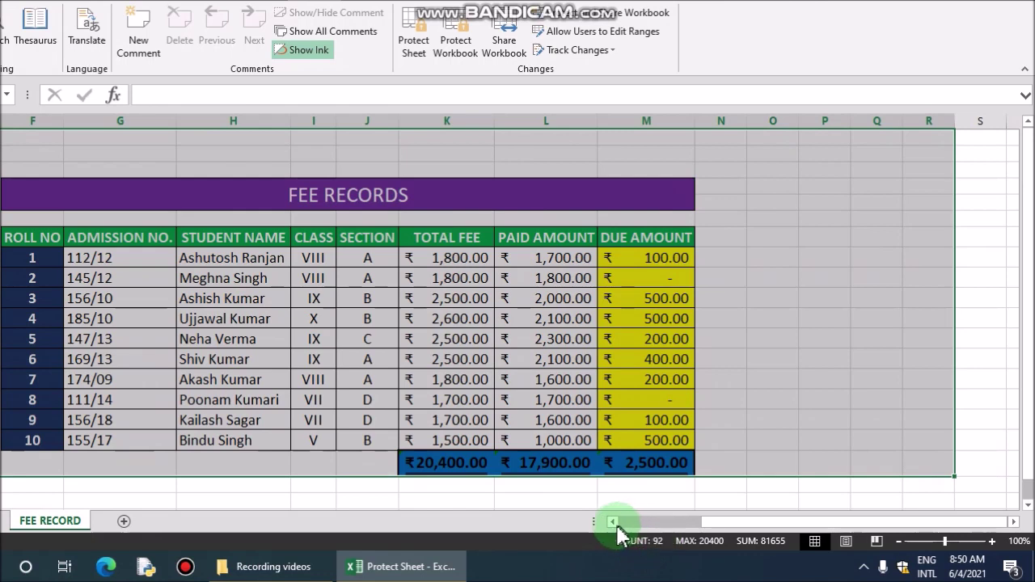
click(613, 522)
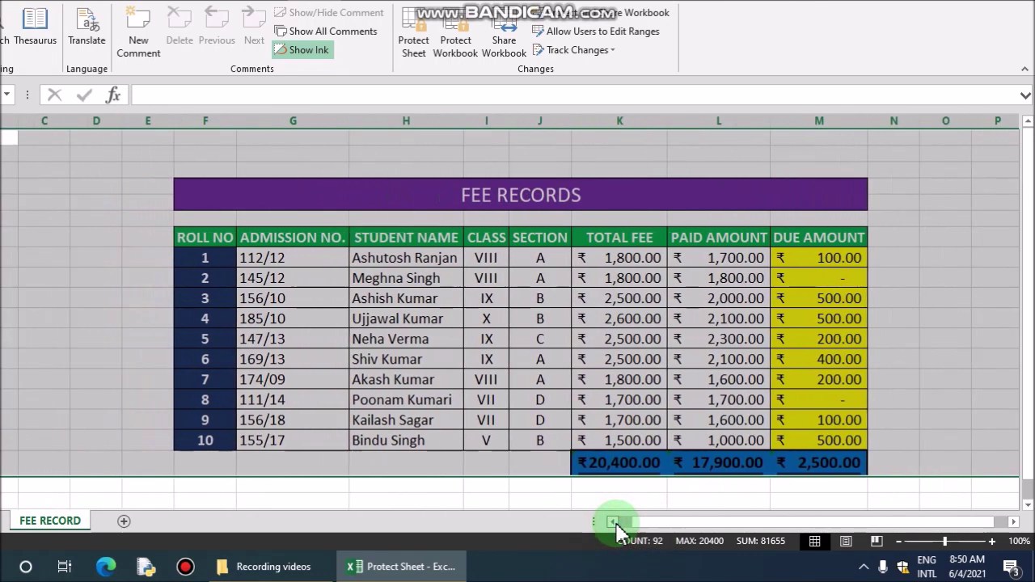
click(385, 276)
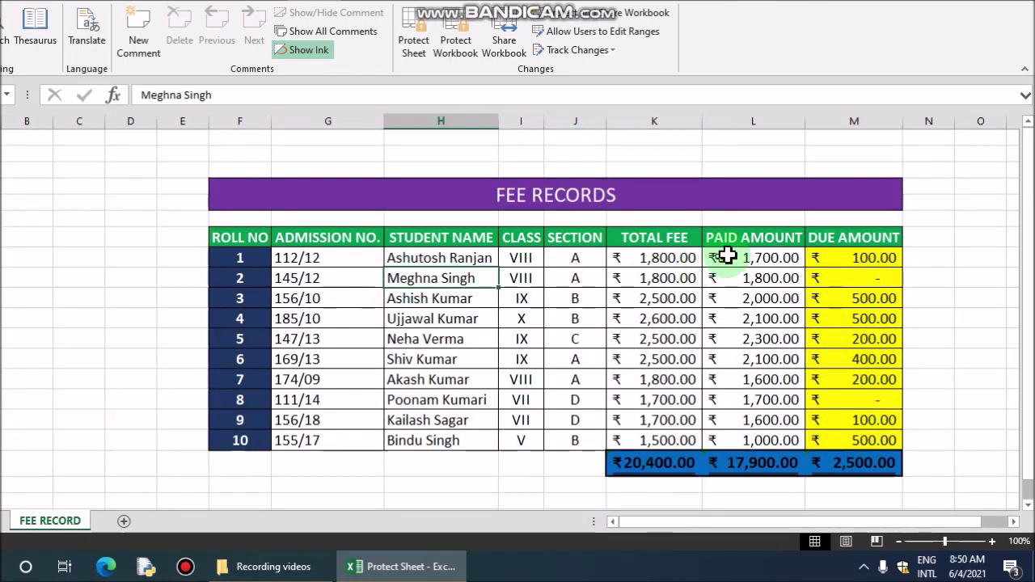